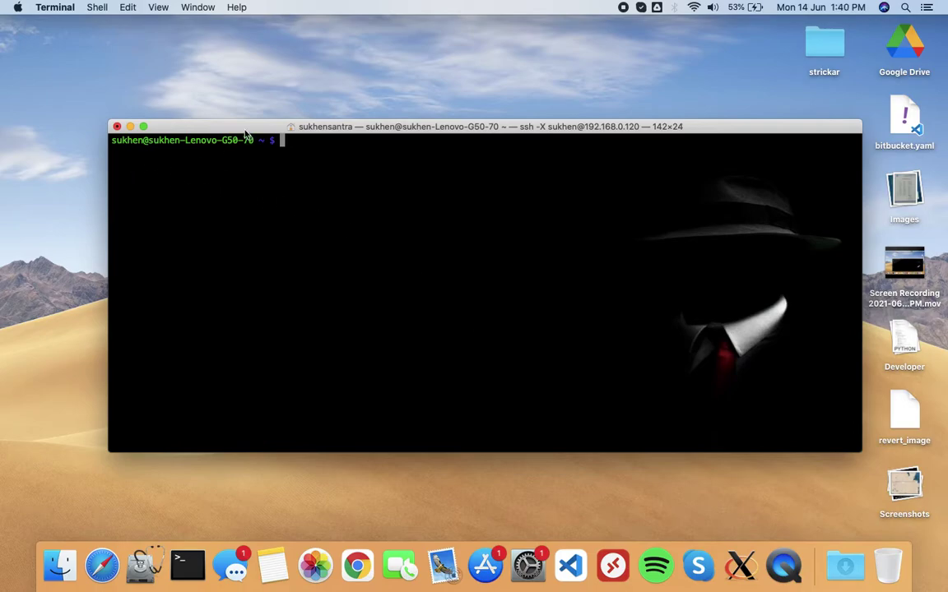
- Run ifconfig in the remote shell to check the enp1s0 IP address, and view the Mac's own Wi-Fi connection details
left_click_drag(245, 130, 221, 118)
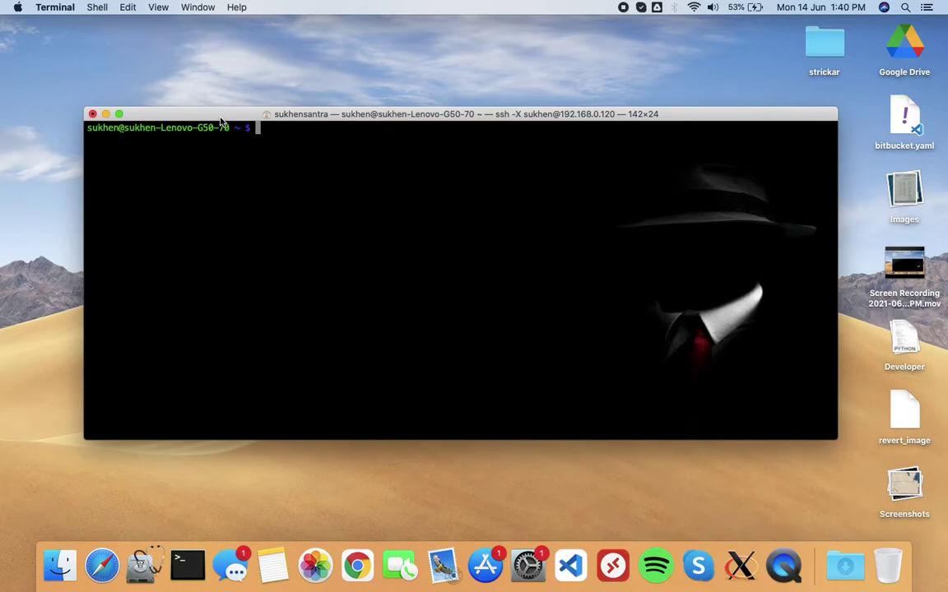
type("ifconfig")
key("Return")
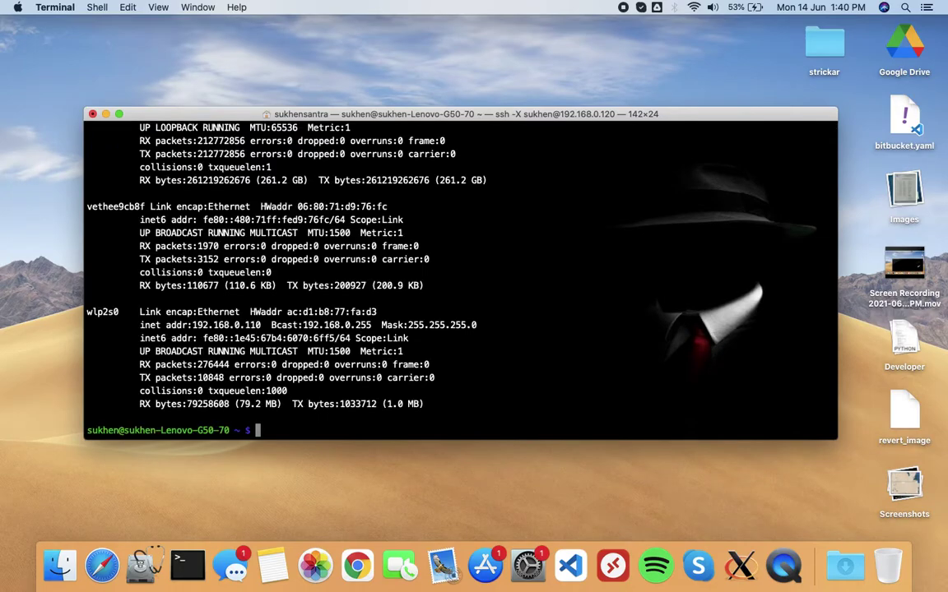
scroll(248, 201, "up", 10)
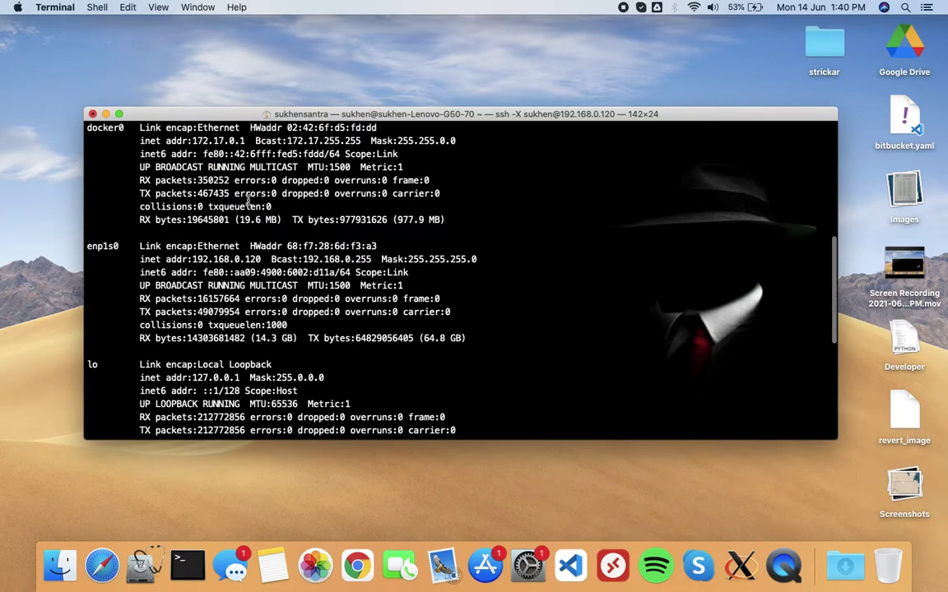
scroll(248, 201, "up", 2)
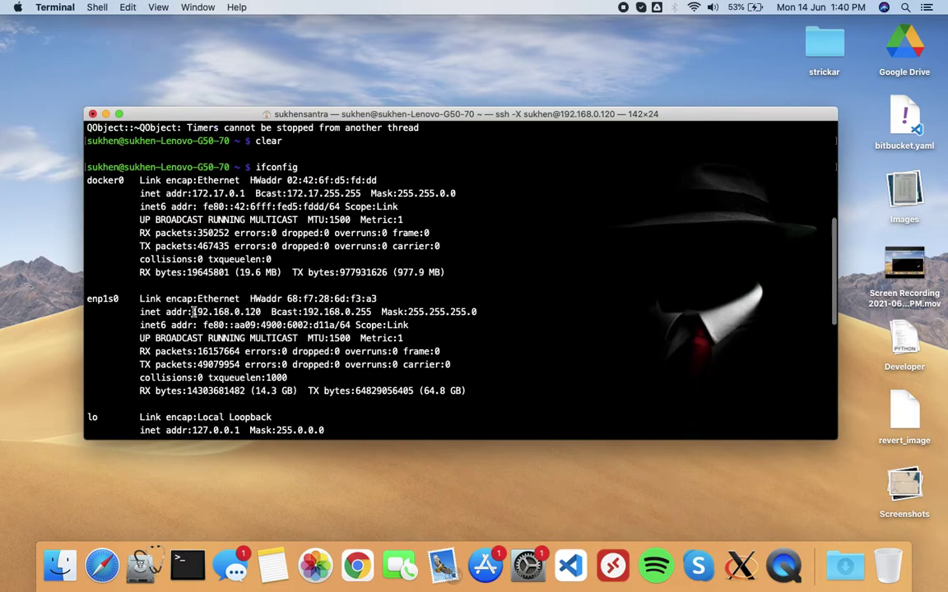
left_click_drag(194, 313, 262, 313)
left_click(261, 312)
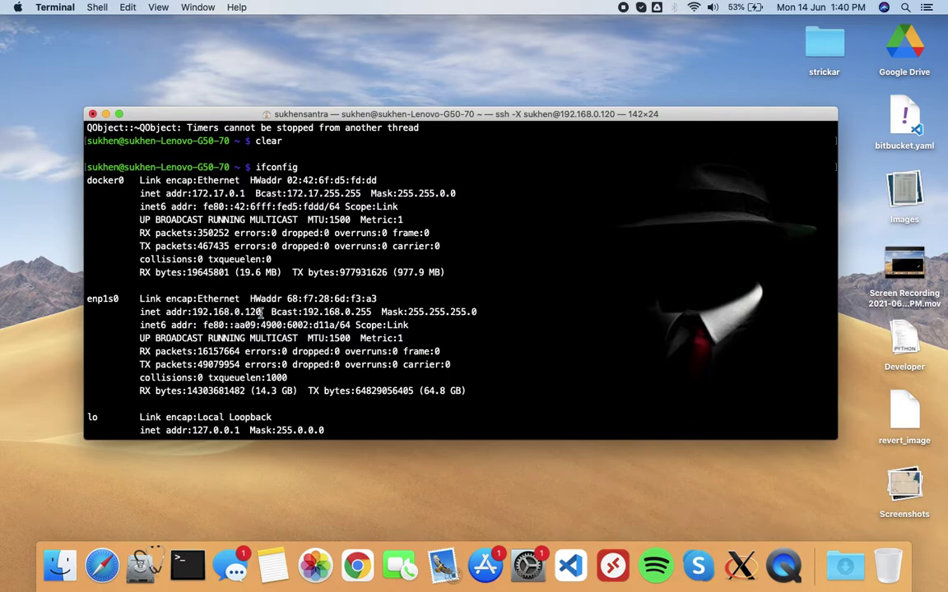
left_click(695, 7, "alt")
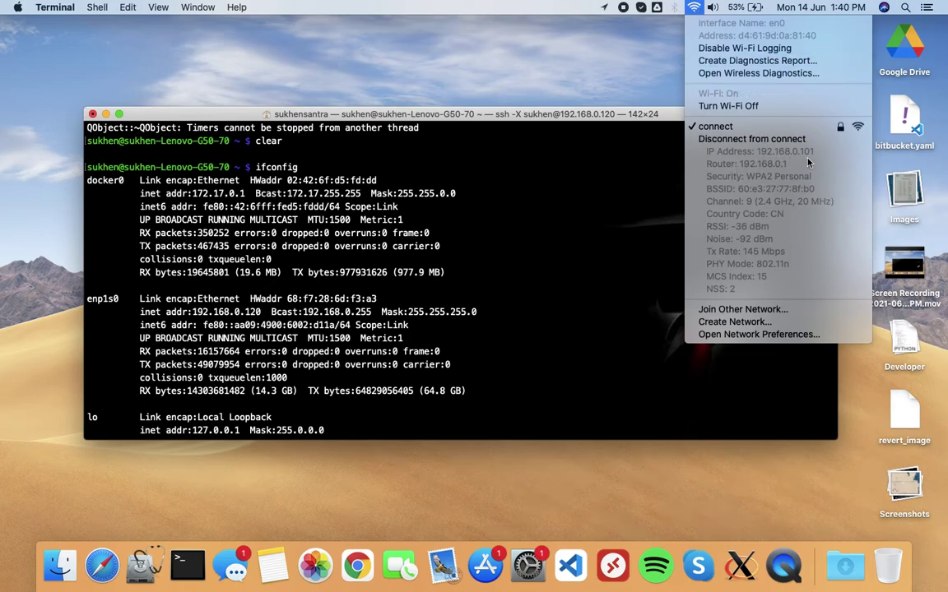
left_click(695, 7)
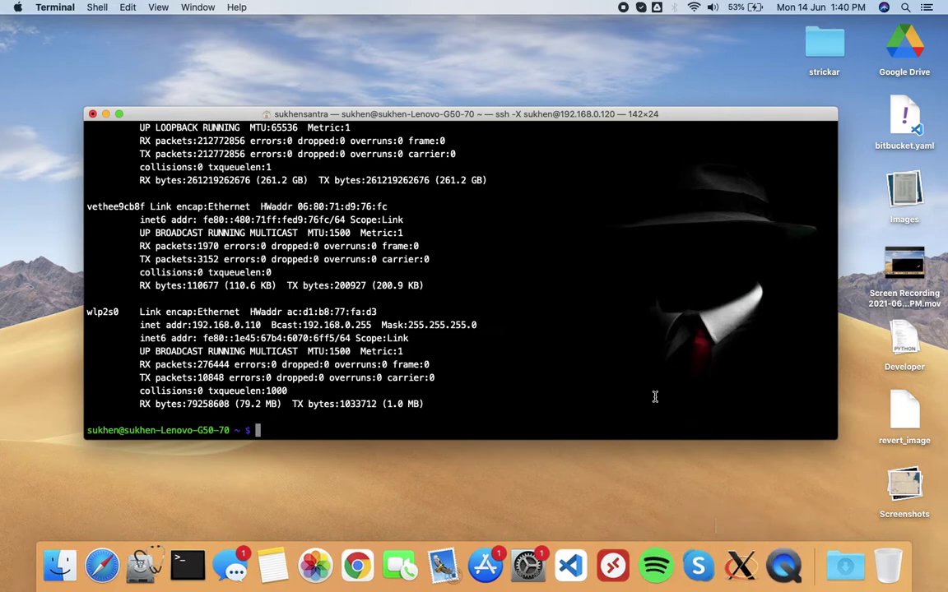
- Launch VLC from the remote shell with the vlc command and open its dialog for streaming media
type("vlc")
key("Return")
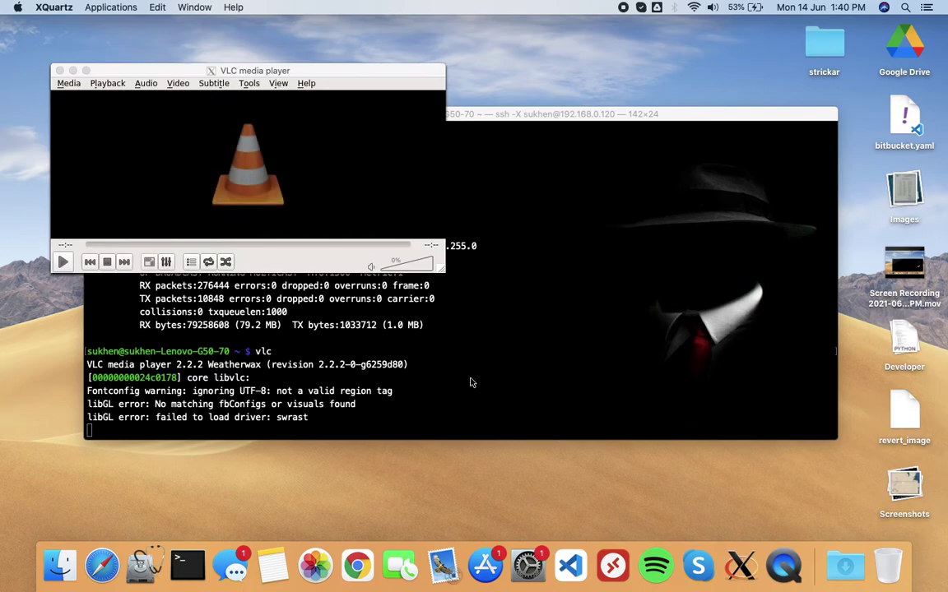
left_click(70, 87)
left_click(69, 85)
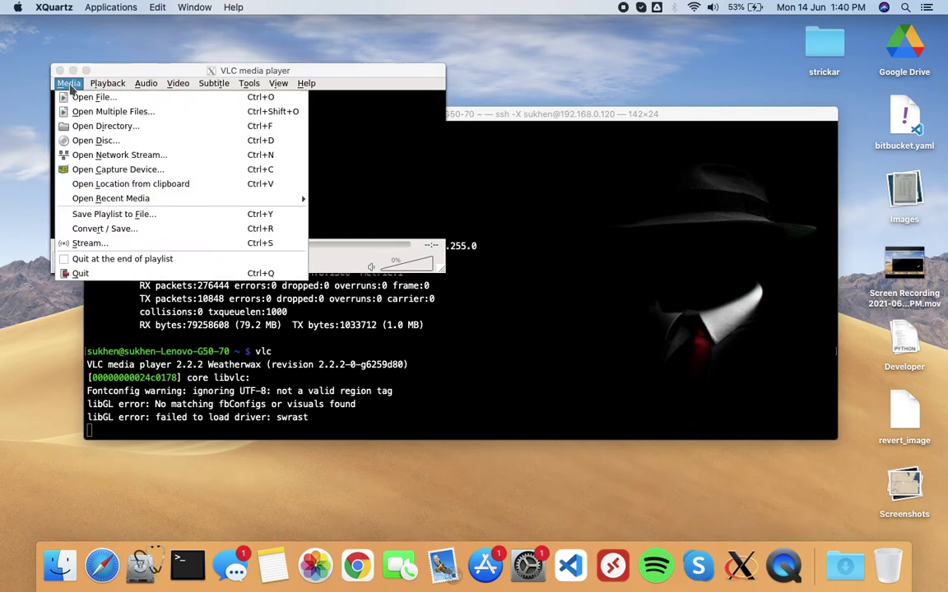
left_click(103, 243)
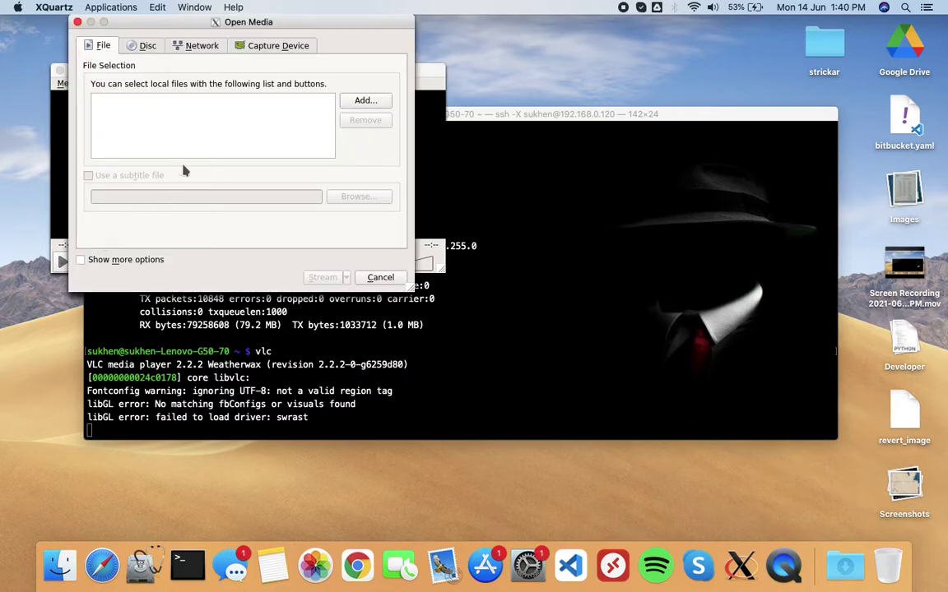
- Add Awake.2021.720p.WEBRip.x264.AAC-[YTS.MX].mp4 as the file to stream, show more options, and proceed to the stream output setup
left_click(356, 101)
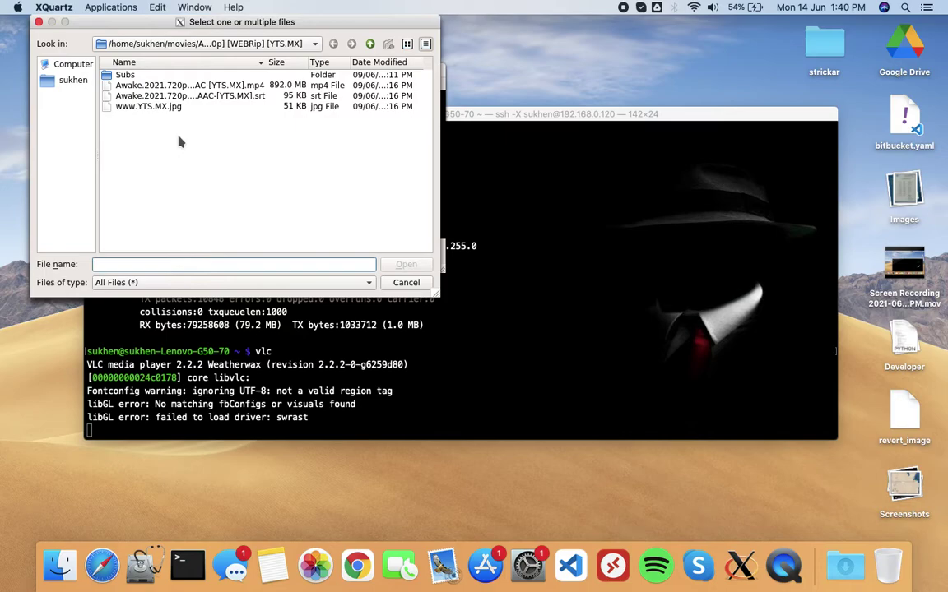
left_click(179, 87)
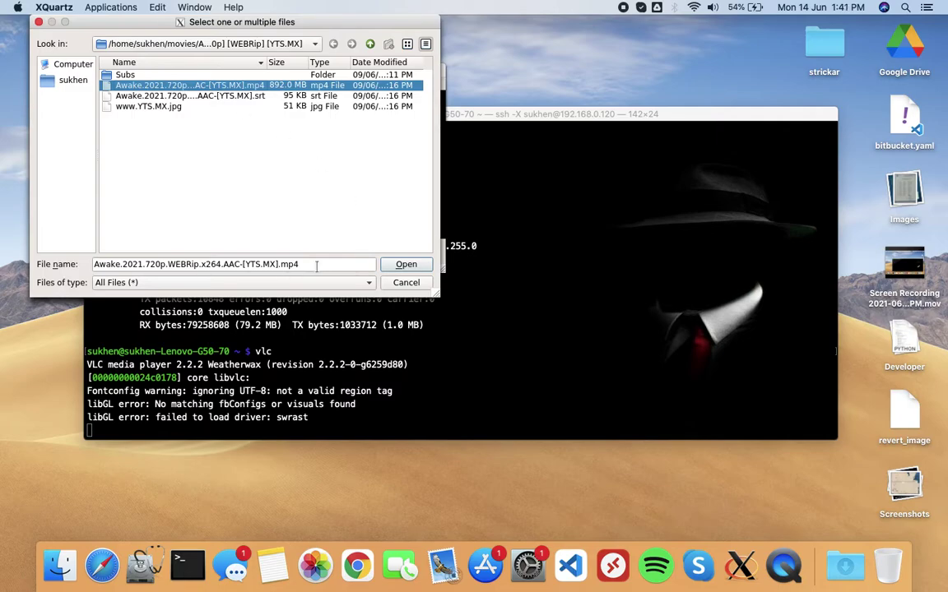
left_click(405, 266)
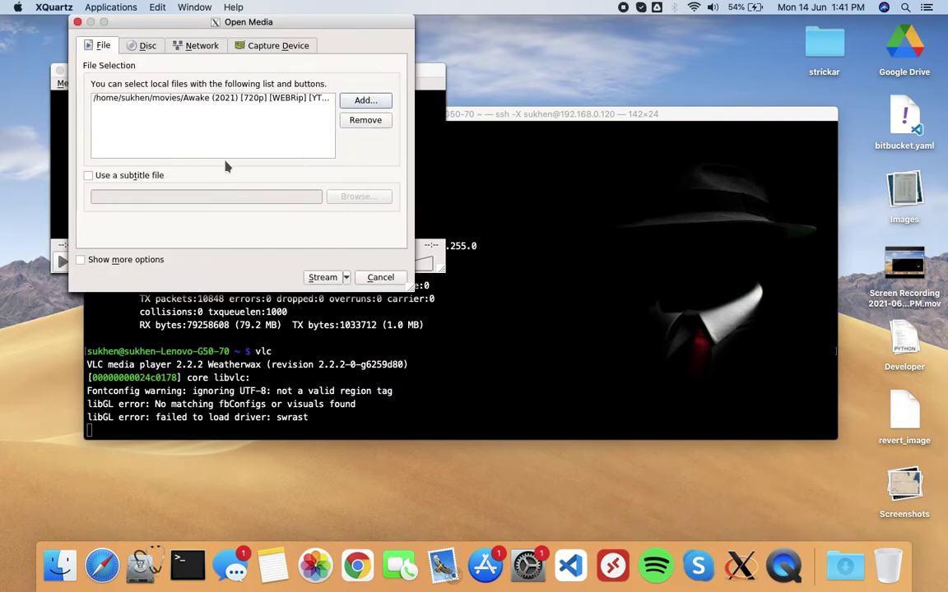
left_click(82, 259)
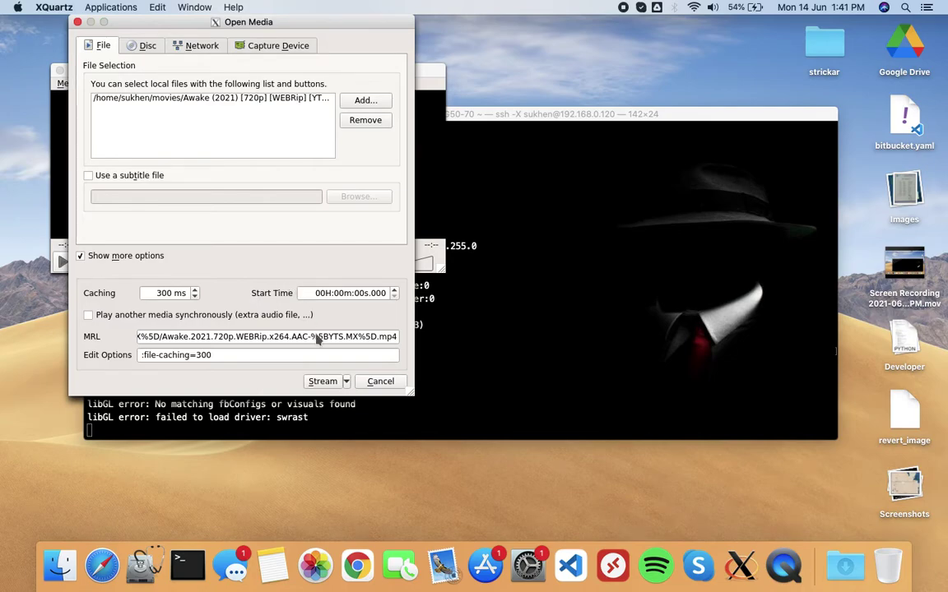
left_click(321, 381)
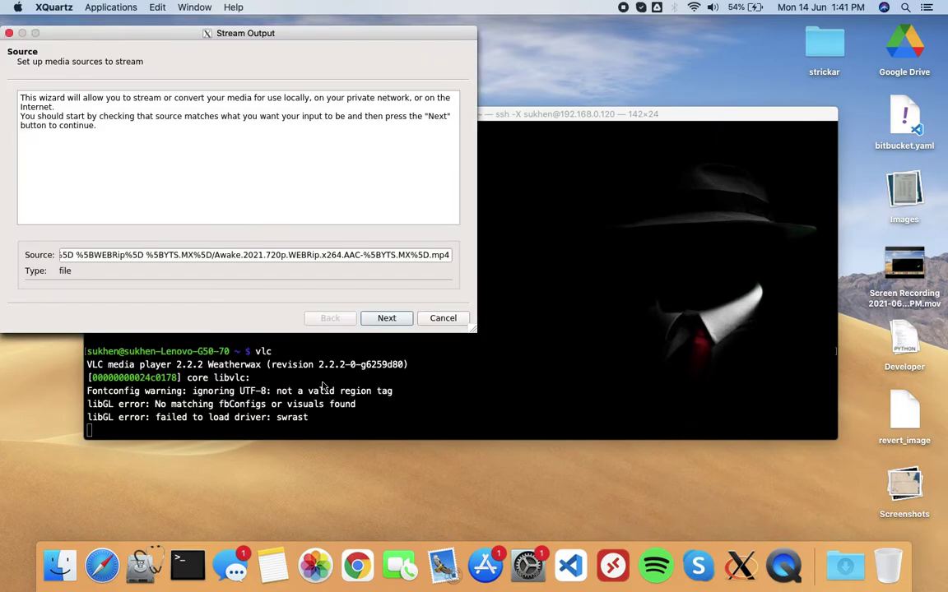
- Accept the source and add an HTTP destination for the stream on port 8080 with the path /
left_click(384, 320)
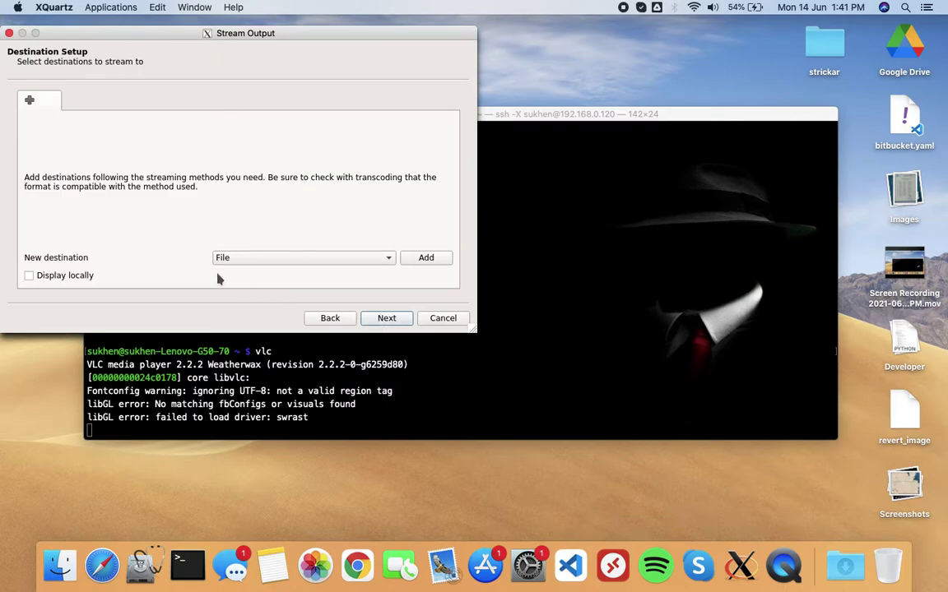
left_click(275, 264)
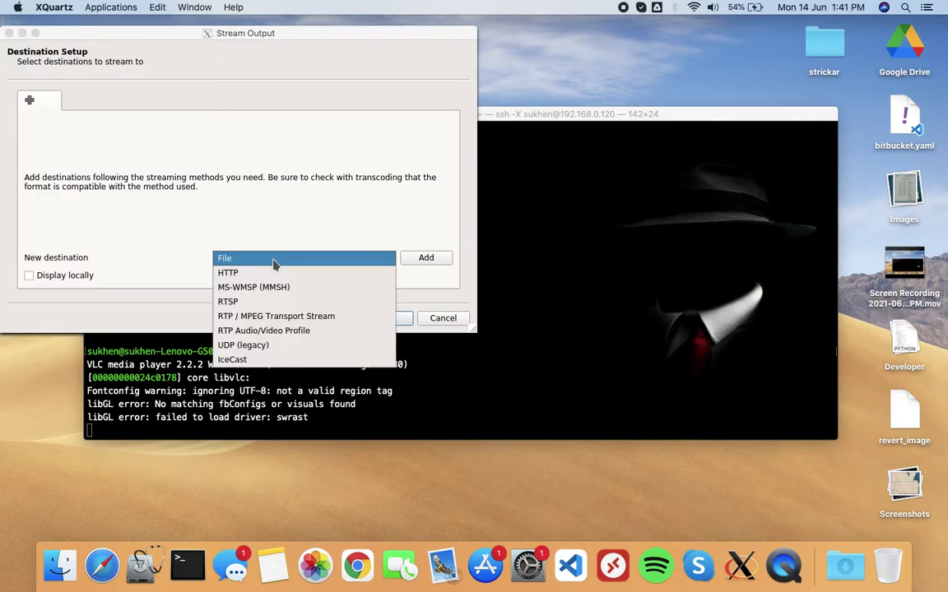
left_click(247, 271)
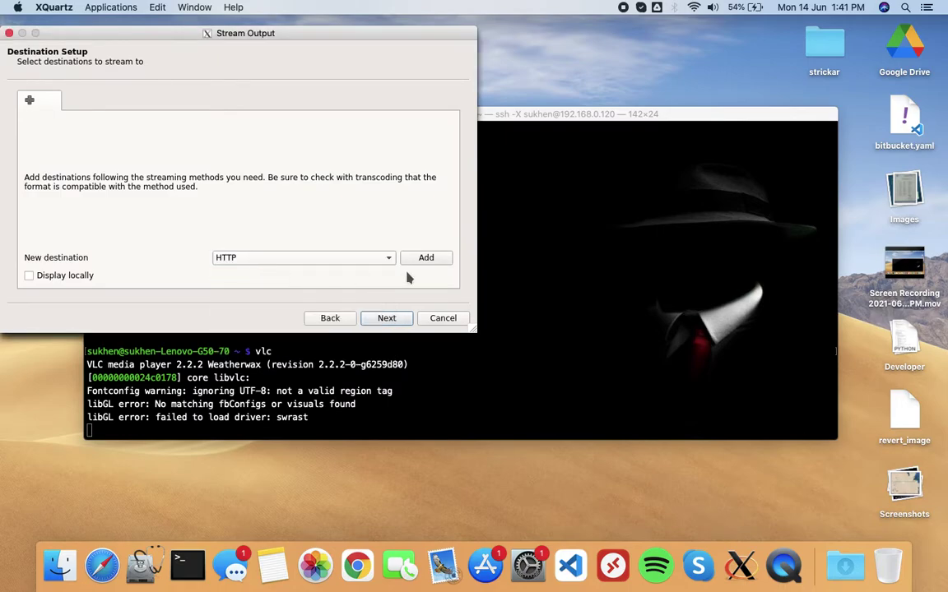
left_click(425, 259)
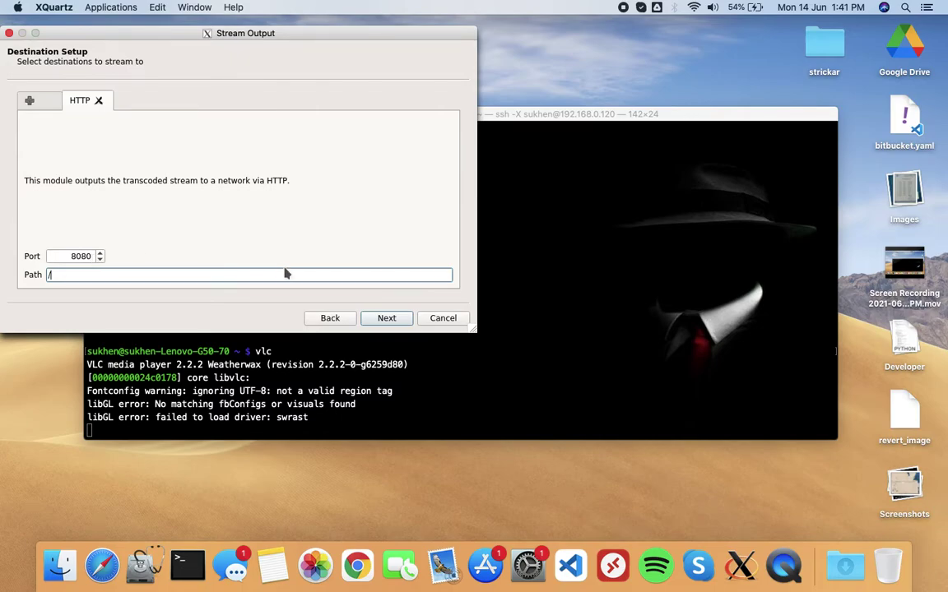
left_click(386, 319)
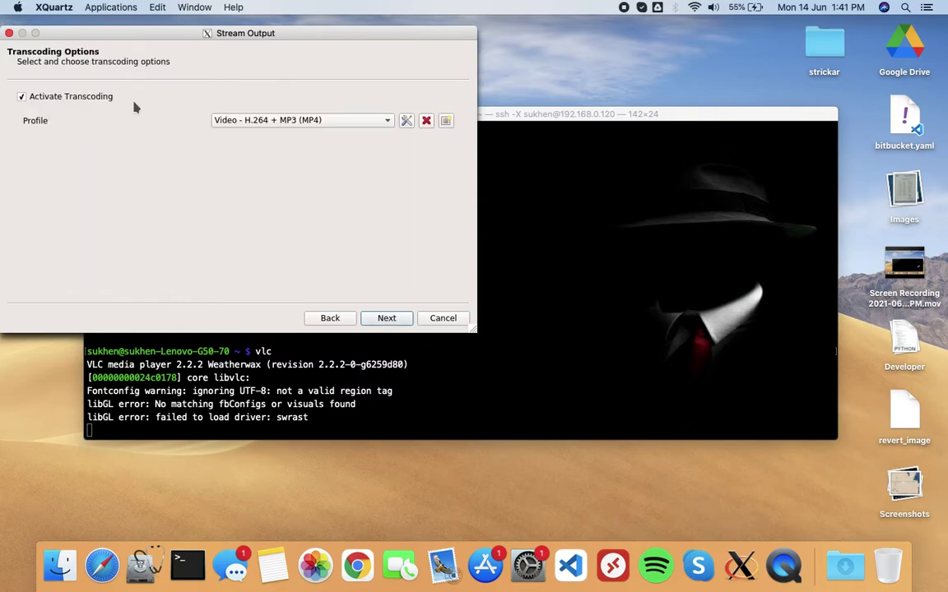
- Keep the Video - H.264 + MP3 (MP4) transcoding profile, enable streaming of all elementary streams, and start the stream
left_click(387, 319)
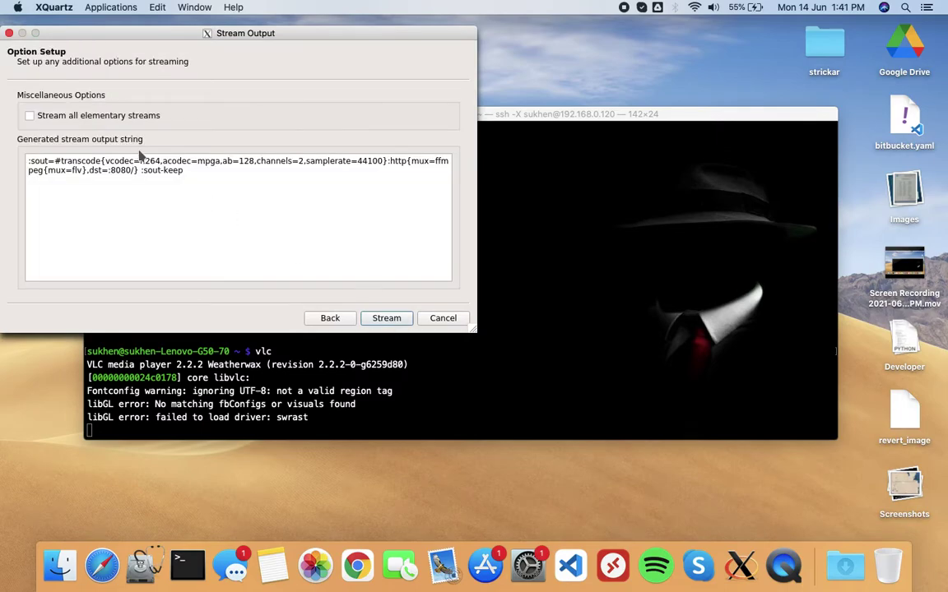
left_click(30, 117)
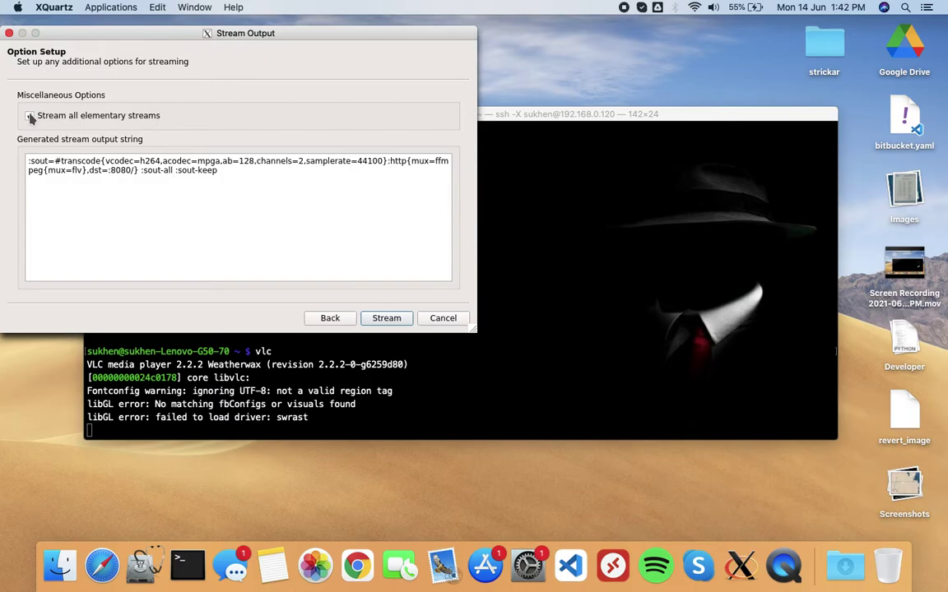
left_click(387, 318)
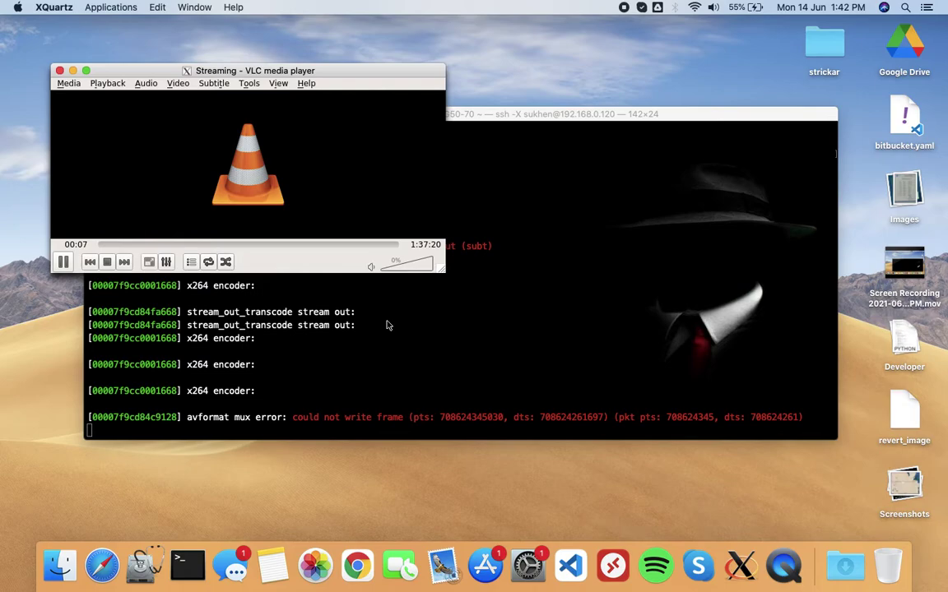
- Find and launch the Mac's local VLC application through a Spotlight search
left_click(535, 72)
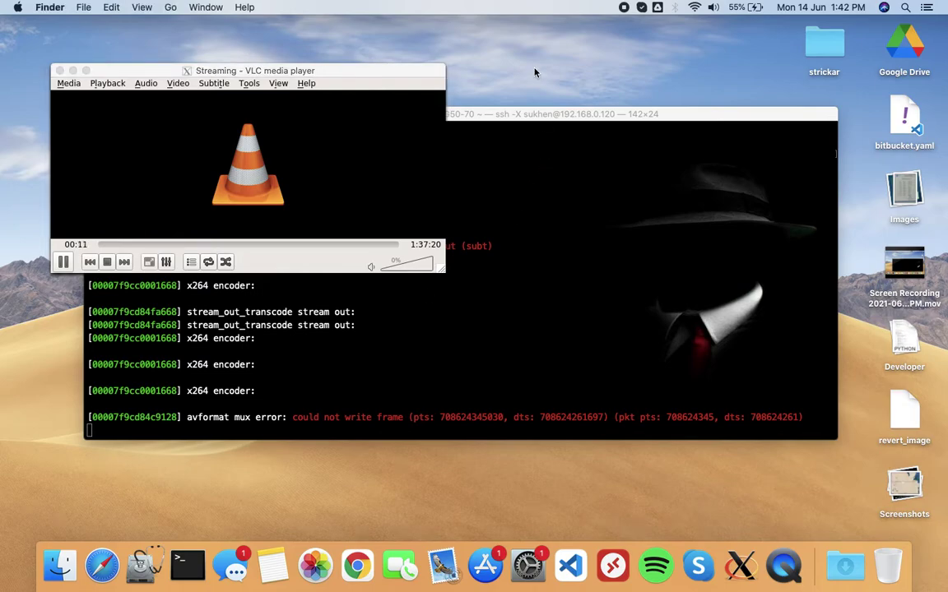
key("super+space")
key("BackSpace")
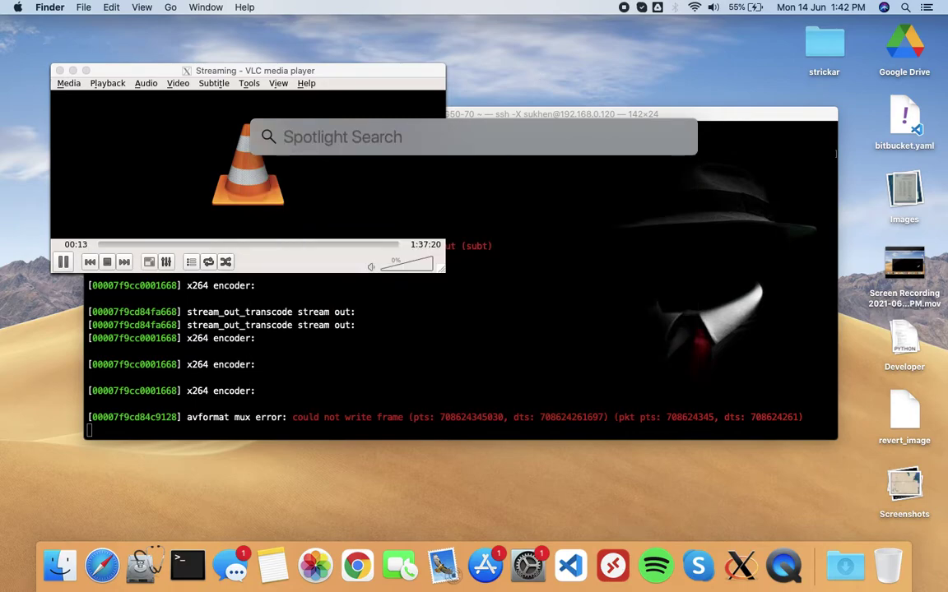
type("vlC")
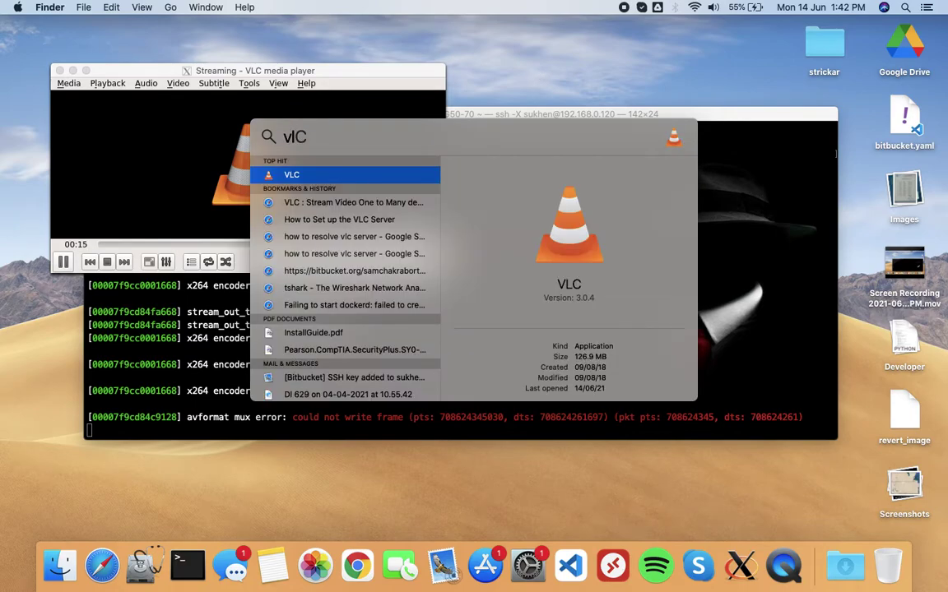
key("Return")
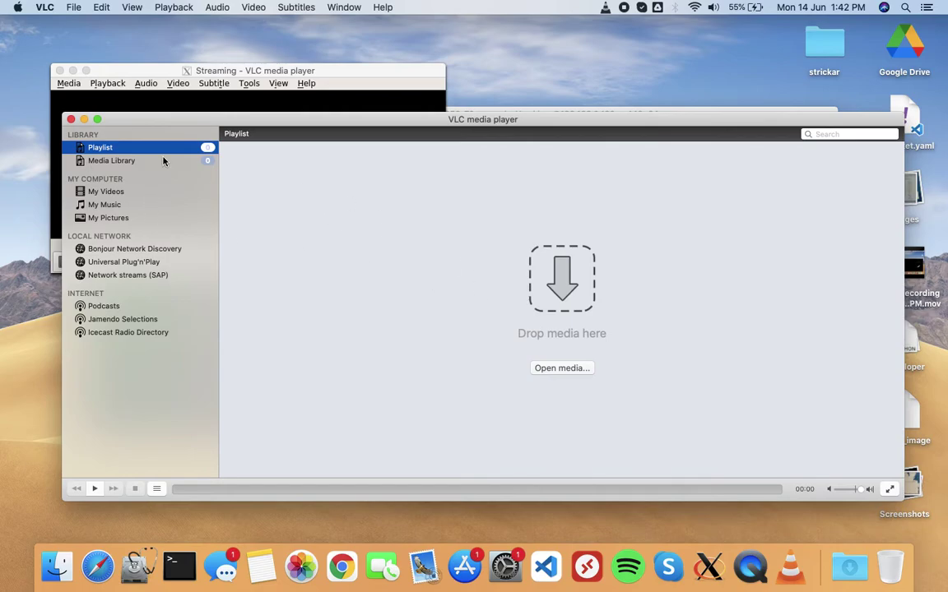
left_click(566, 369)
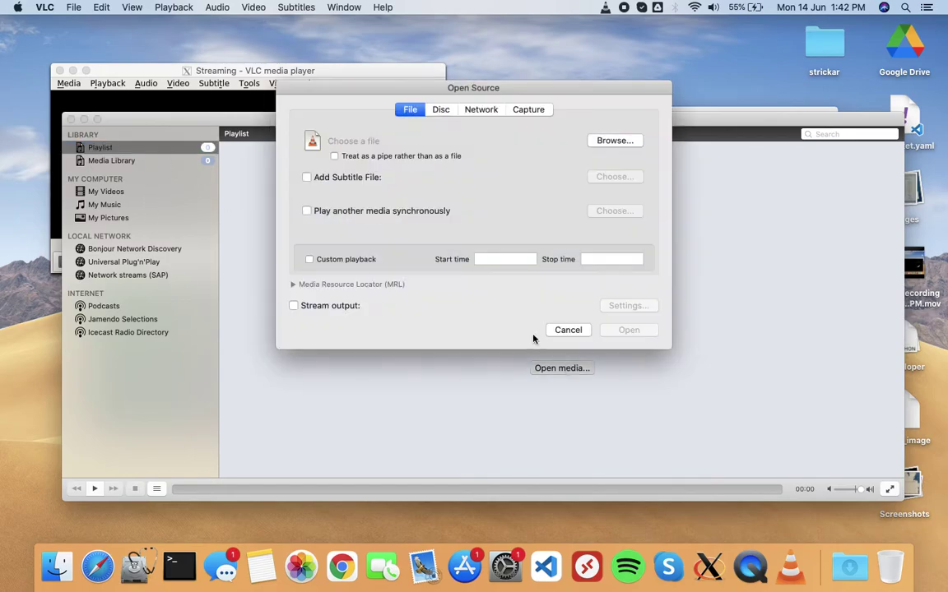
left_click(484, 110)
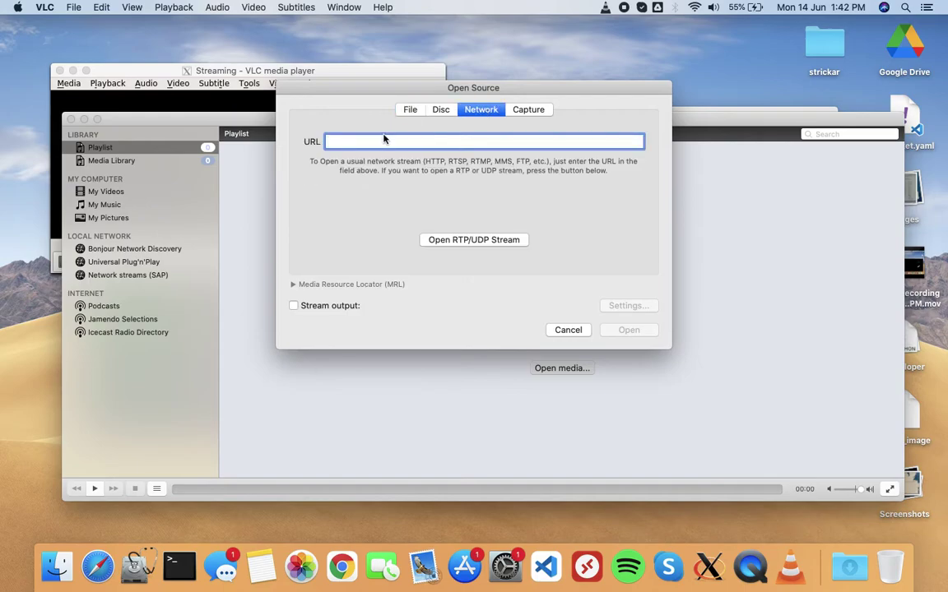
type("h")
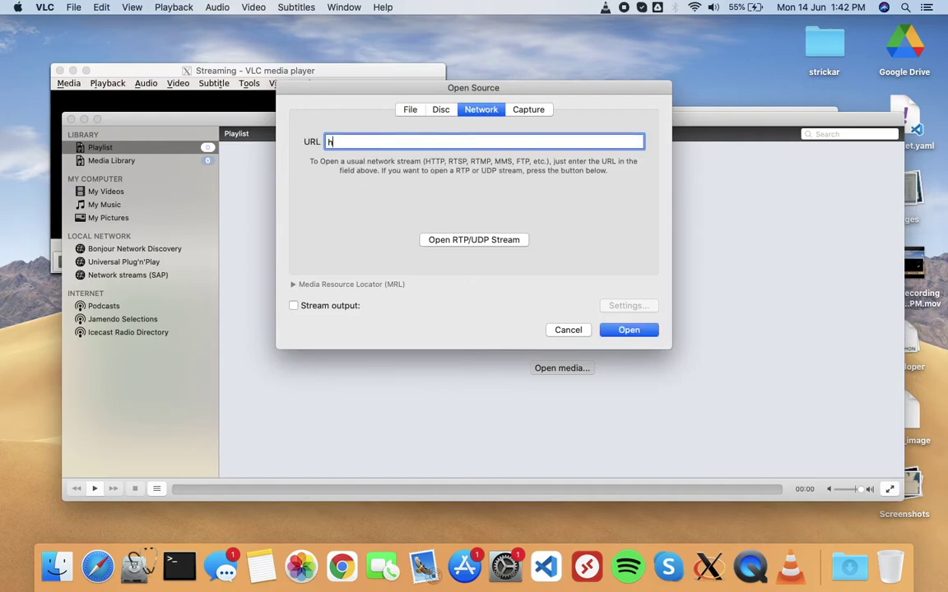
type("ttp://192.168.0.120:")
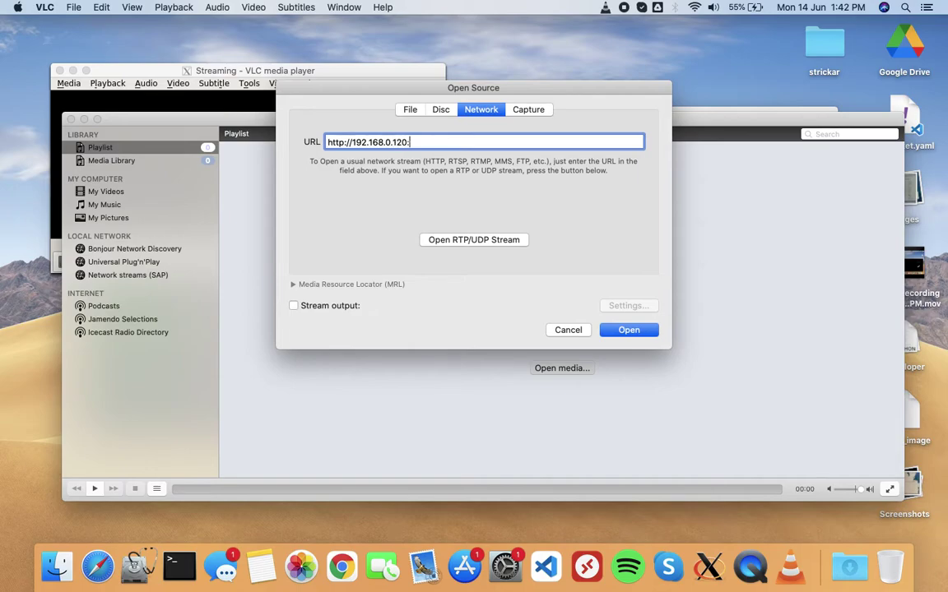
type("8080")
left_click(630, 330)
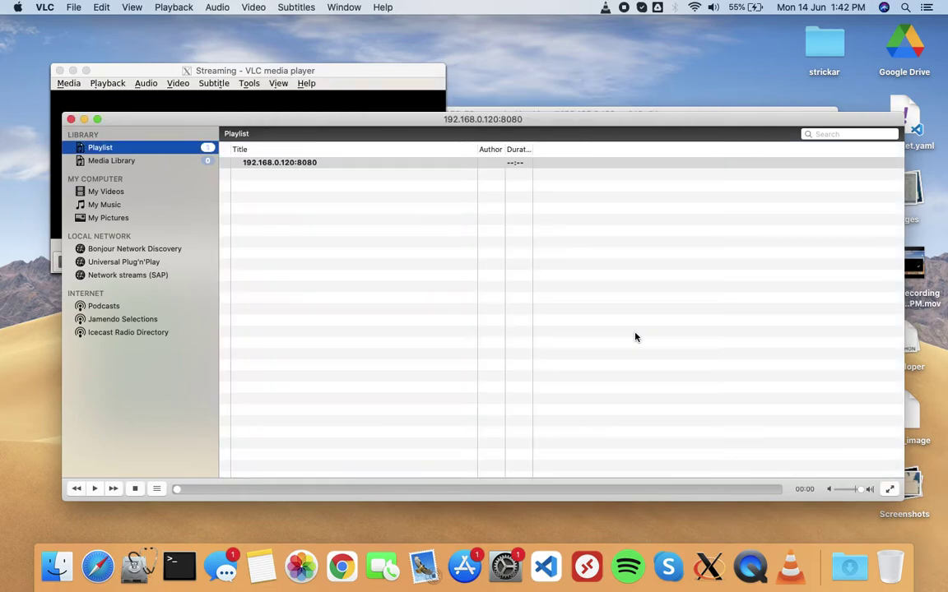
left_click(264, 164)
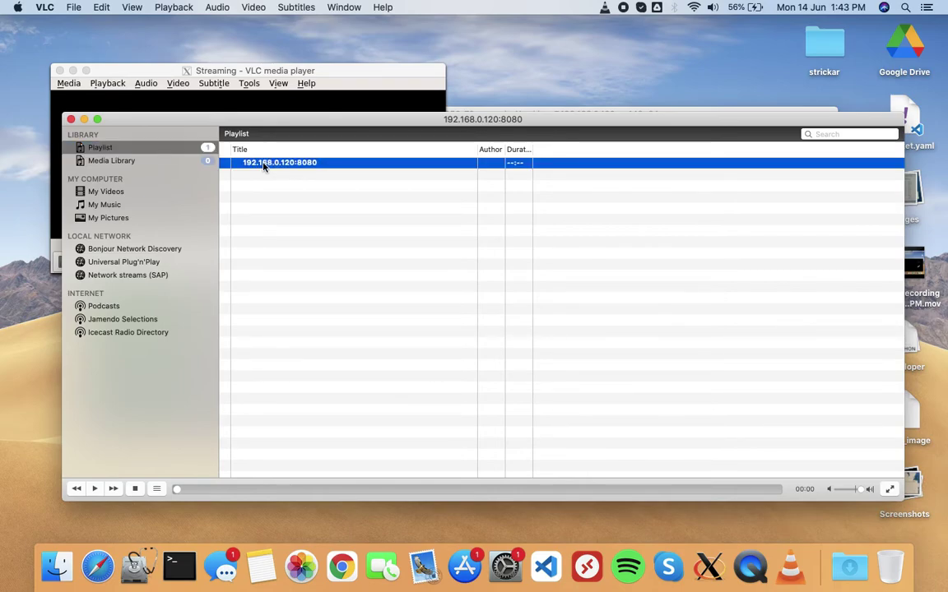
double_click(264, 164)
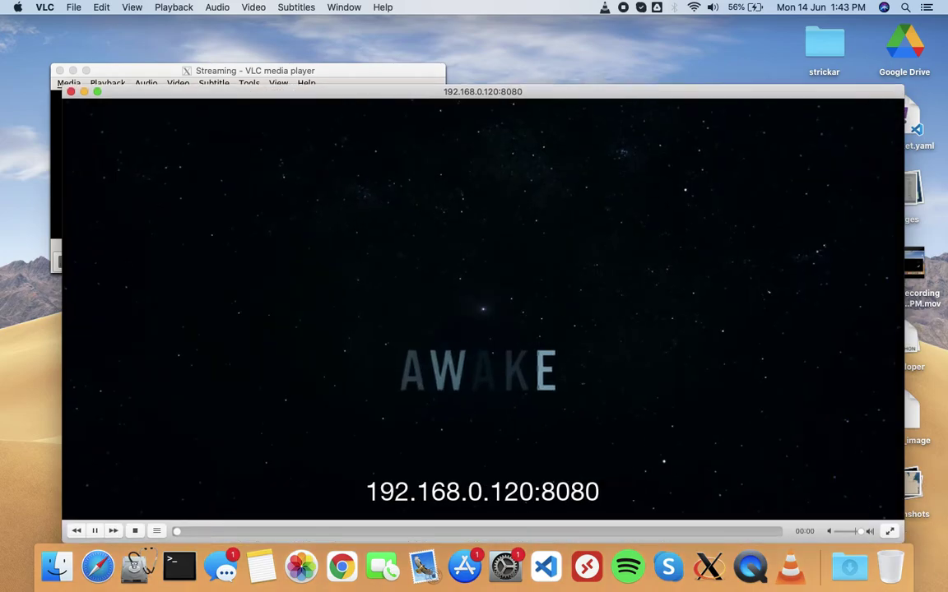